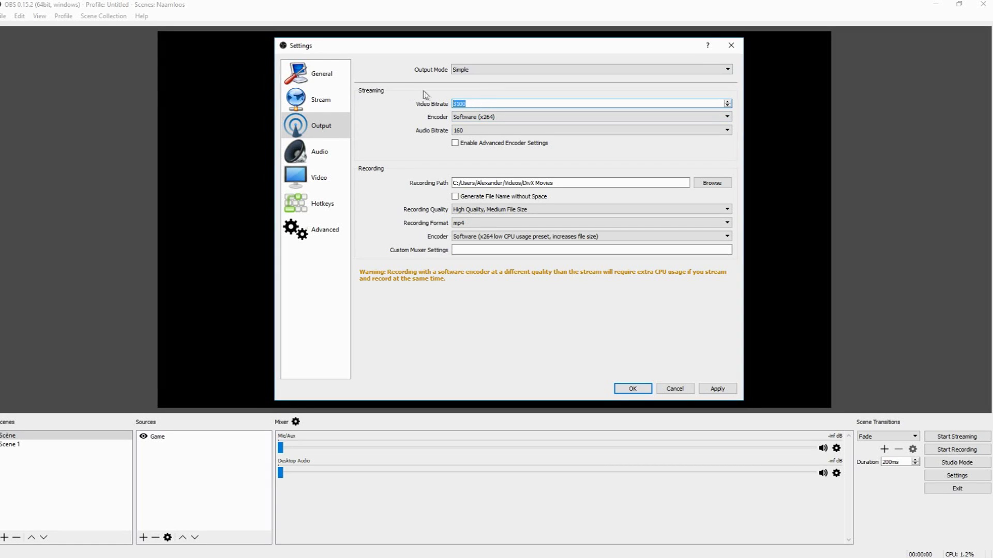
Enter a 5000 video bitrate and keep High Quality, Medium File Size recording
{"action": "type", "text": "5000"}
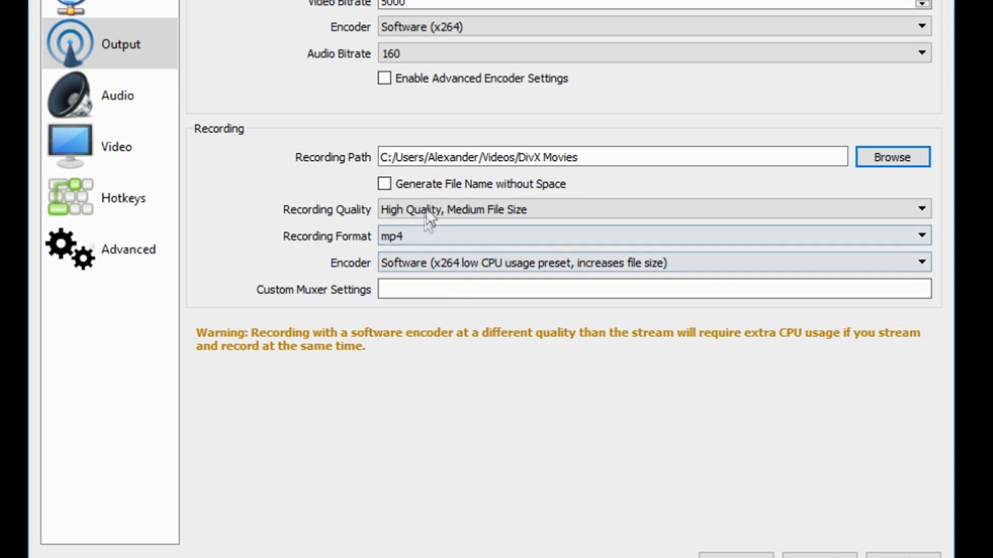
{"action": "left_click", "coordinate": [435, 208]}
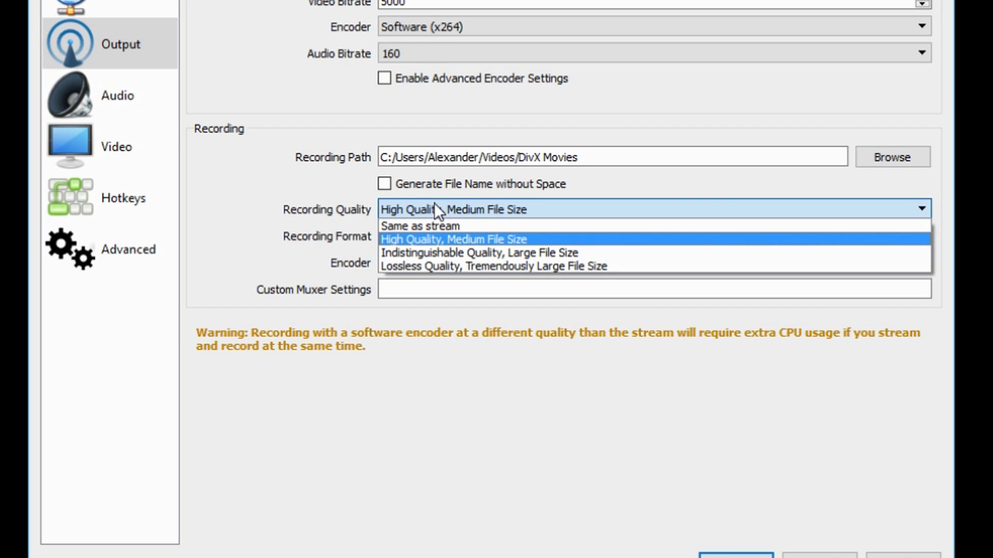
{"action": "left_click", "coordinate": [433, 238]}
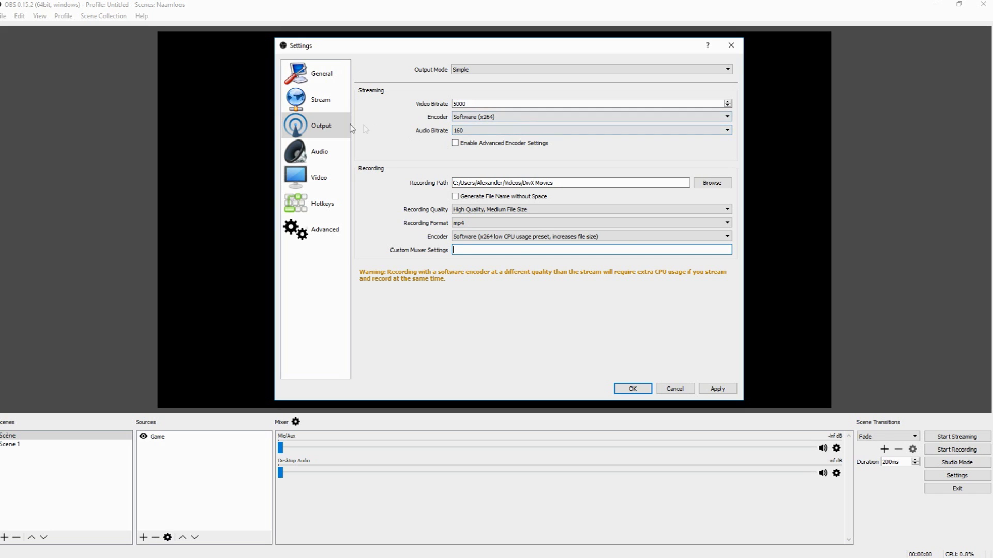
{"action": "left_click", "coordinate": [340, 104]}
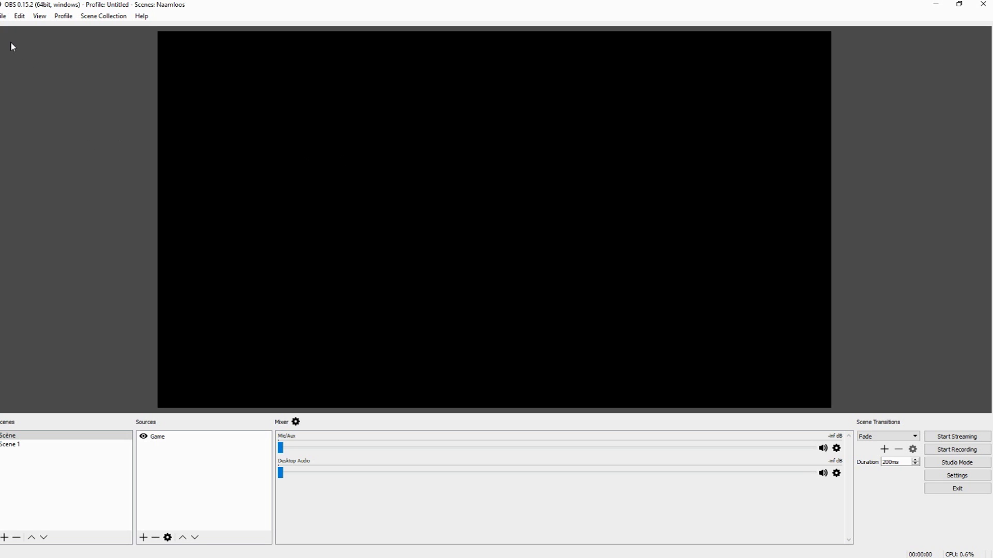
Open Settings on the Audio page, keeping a 44.1 kHz sample rate and Stereo channels
{"action": "left_click", "coordinate": [3, 16]}
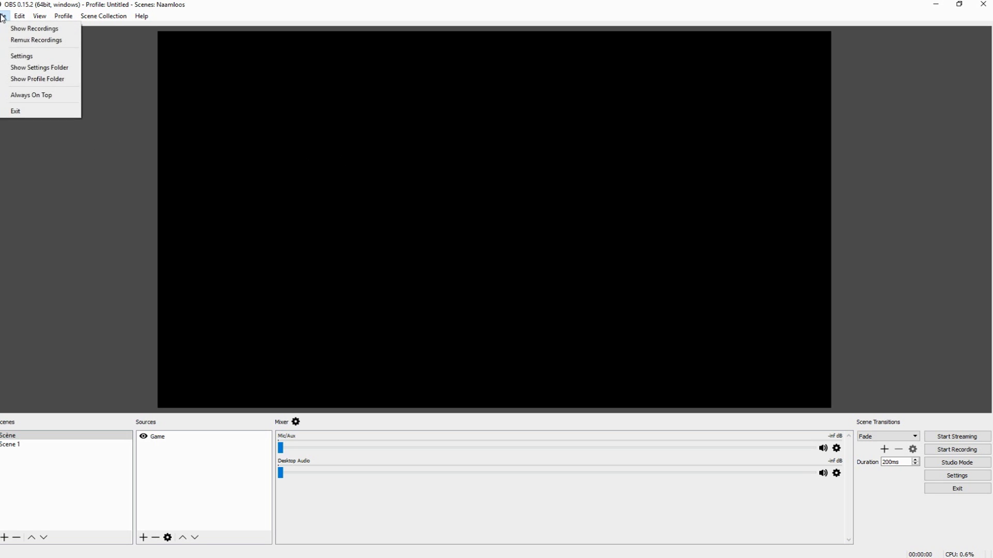
{"action": "left_click", "coordinate": [21, 57]}
{"action": "left_click_drag", "start_coordinate": [366, 109], "coordinate": [386, 52]}
{"action": "left_click", "coordinate": [339, 151]}
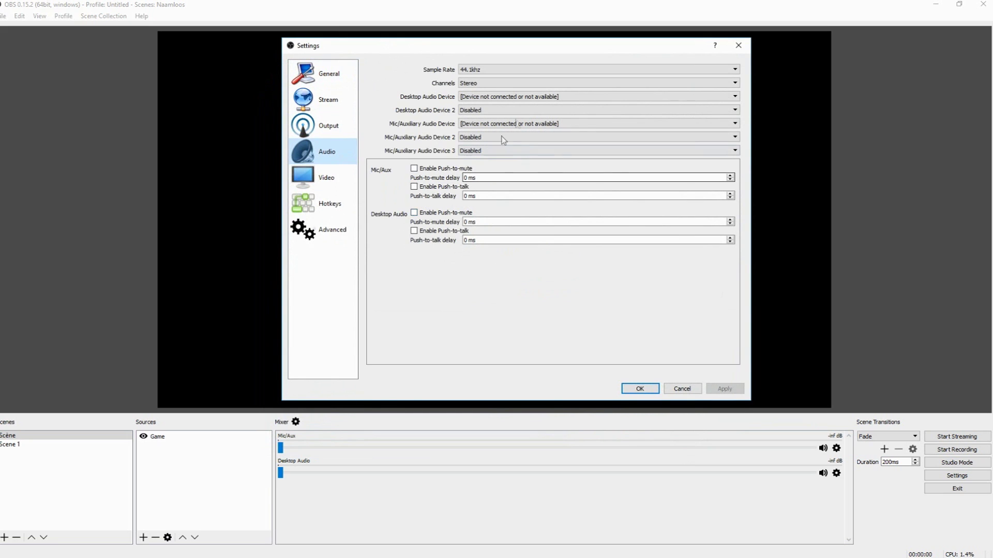
{"action": "left_click_drag", "start_coordinate": [459, 48], "coordinate": [451, 50]}
{"action": "left_click", "coordinate": [477, 70]}
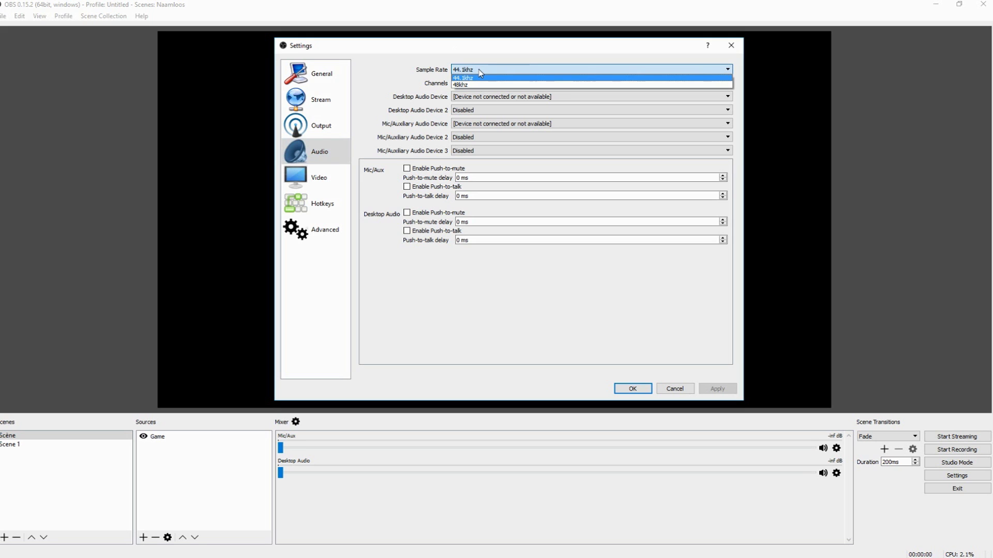
{"action": "left_click", "coordinate": [479, 71]}
{"action": "left_click", "coordinate": [467, 84]}
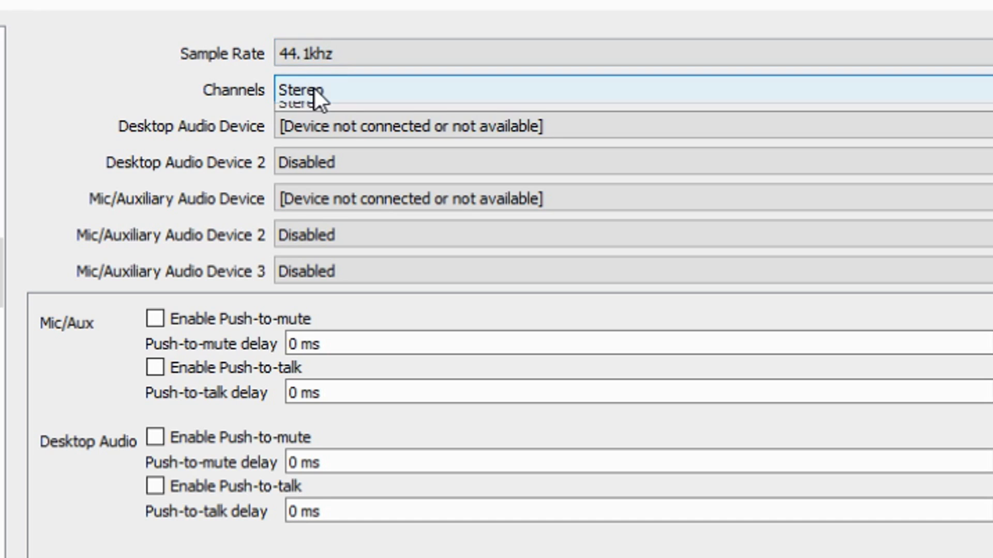
{"action": "left_click", "coordinate": [471, 86]}
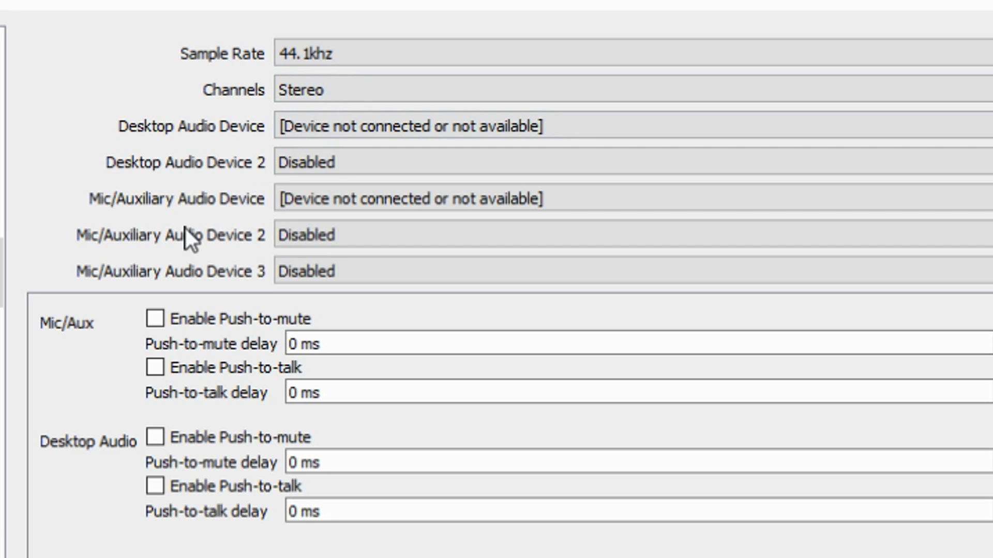
Set desktop audio to Luidsprekers (Realtek) and the mic to Microfoon (Samson C01U Pro Mic)
{"action": "left_click", "coordinate": [415, 132]}
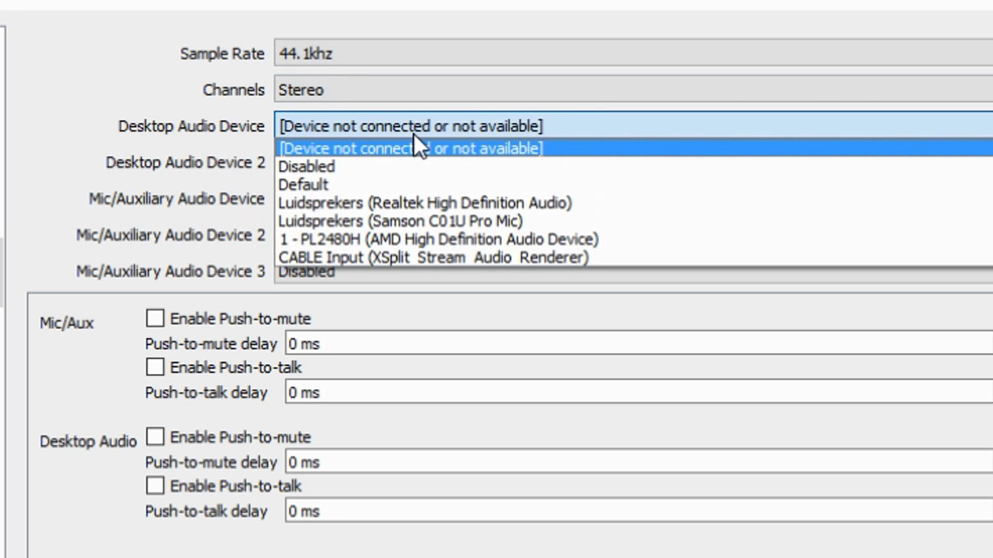
{"action": "left_click", "coordinate": [591, 209]}
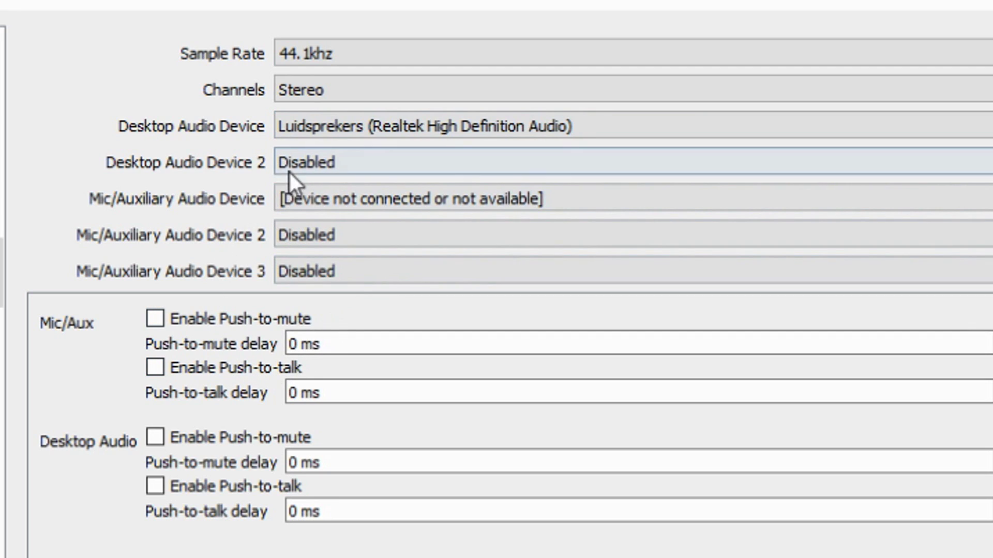
{"action": "left_click", "coordinate": [344, 134]}
{"action": "left_click", "coordinate": [343, 135]}
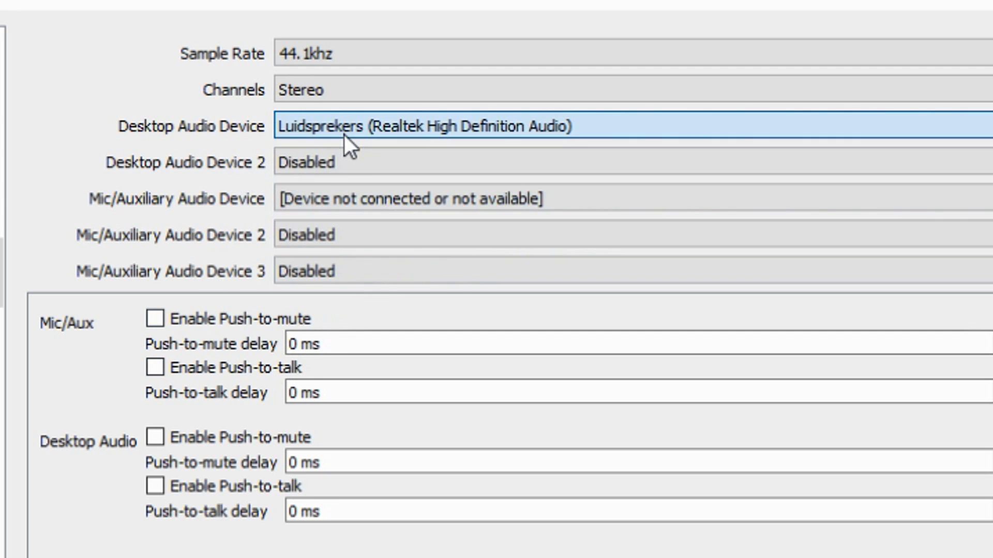
{"action": "left_click", "coordinate": [342, 207]}
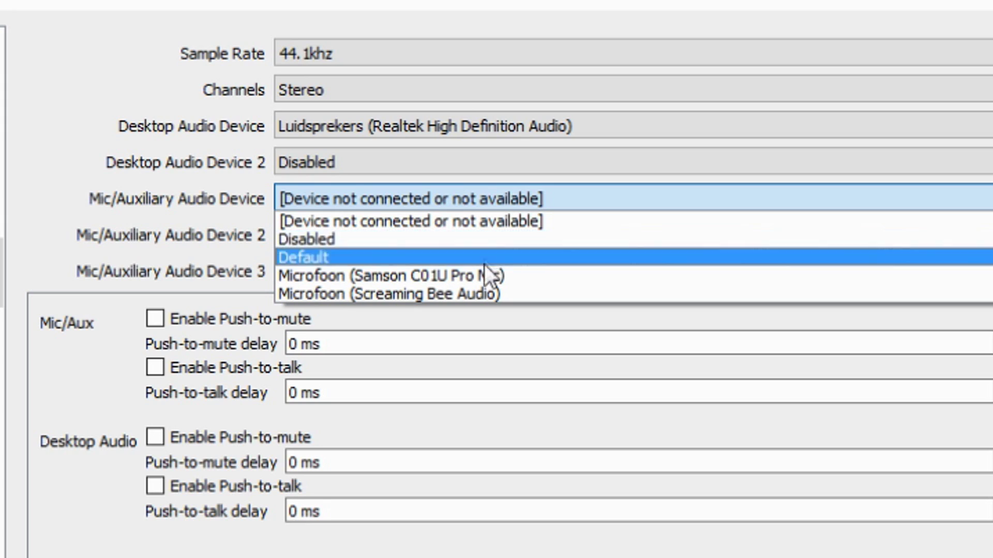
{"action": "left_click", "coordinate": [442, 275]}
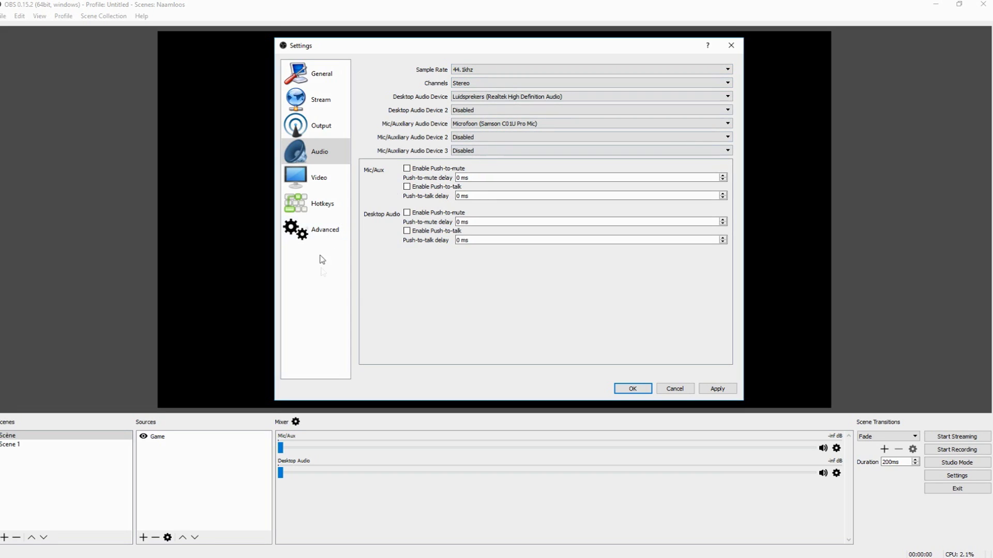
{"action": "left_click", "coordinate": [330, 126]}
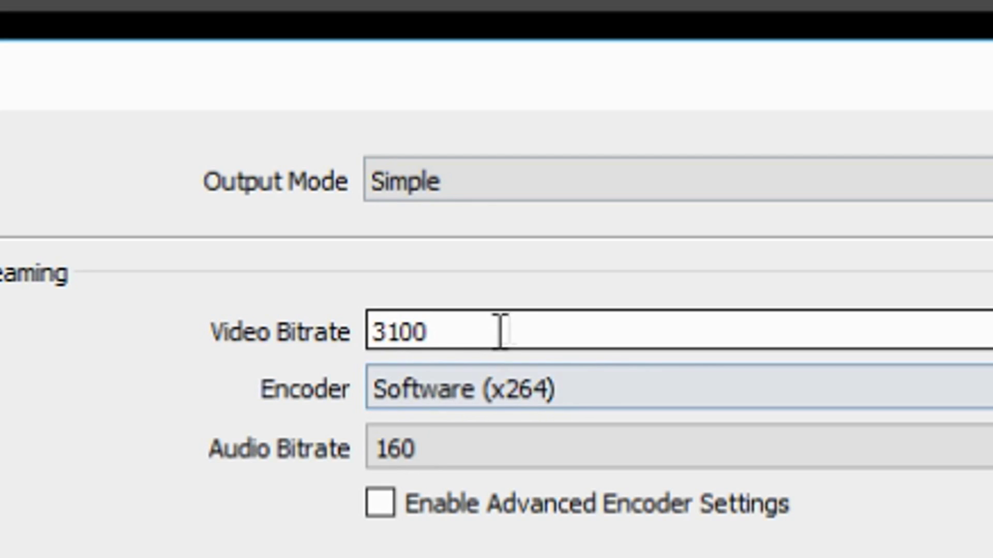
Change the video bitrate to 5000, keeping the Software (x264) encoder and 160 audio bitrate
{"action": "left_click_drag", "start_coordinate": [481, 104], "coordinate": [414, 102]}
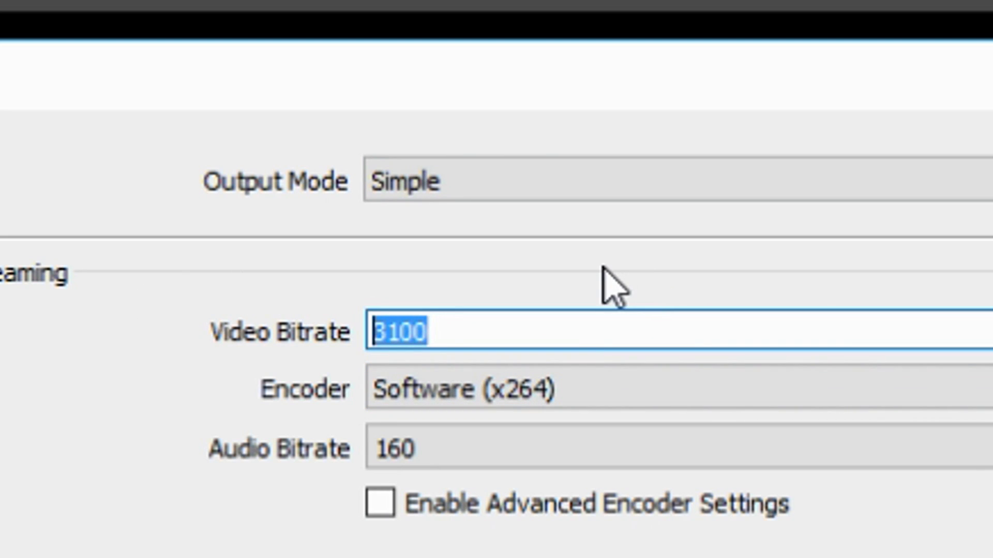
{"action": "type", "text": "5000"}
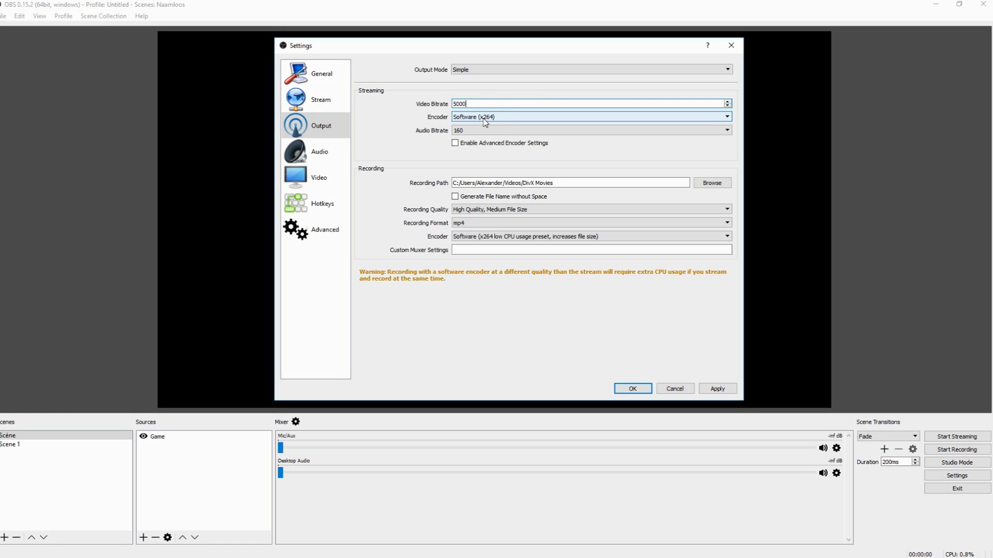
{"action": "left_click", "coordinate": [505, 399]}
{"action": "left_click", "coordinate": [505, 399]}
{"action": "left_click", "coordinate": [473, 132]}
{"action": "left_click", "coordinate": [473, 131]}
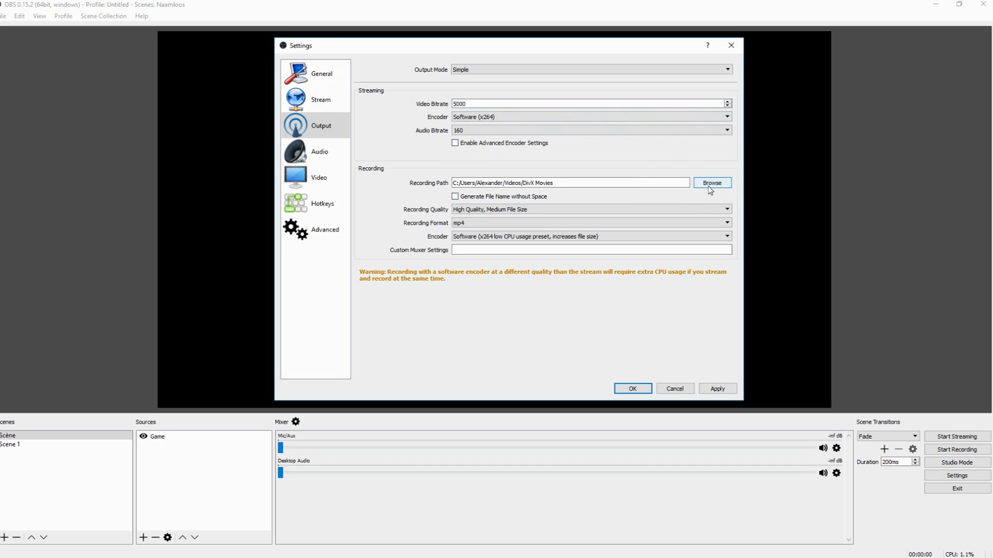
Keep the recording folder, High Quality and mp4, and record with the low CPU usage x264 preset
{"action": "left_click", "coordinate": [712, 183]}
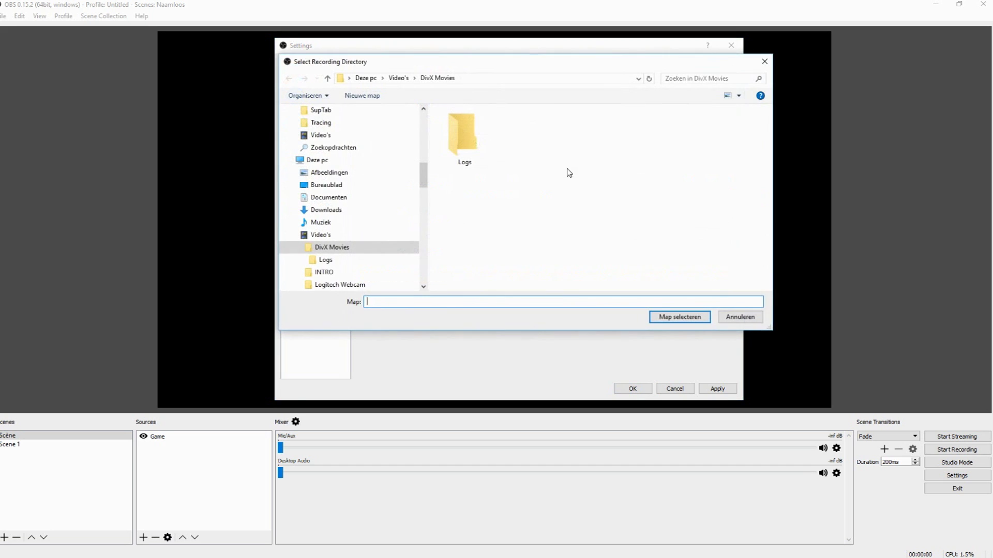
{"action": "left_click", "coordinate": [739, 318]}
{"action": "left_click", "coordinate": [436, 209]}
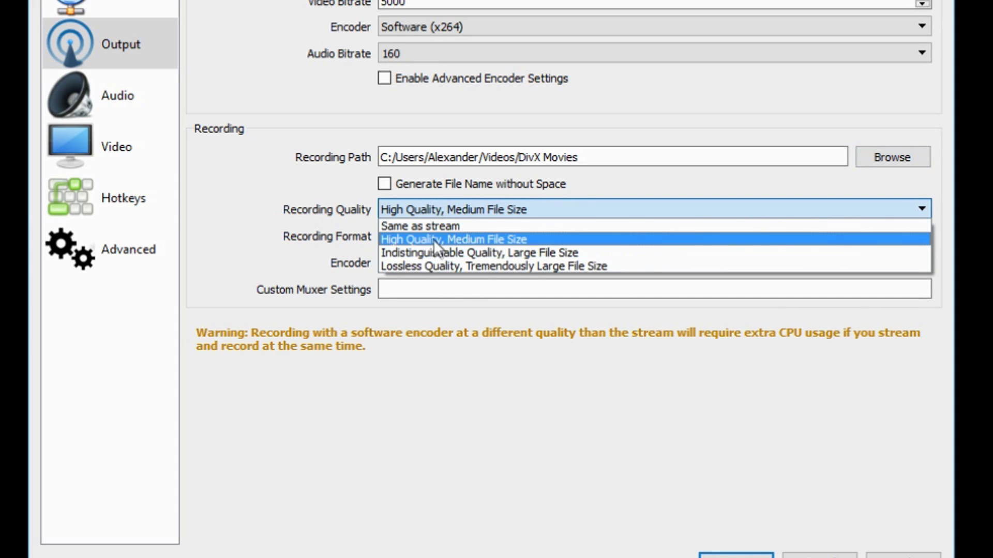
{"action": "left_click", "coordinate": [433, 238]}
{"action": "left_click", "coordinate": [432, 236]}
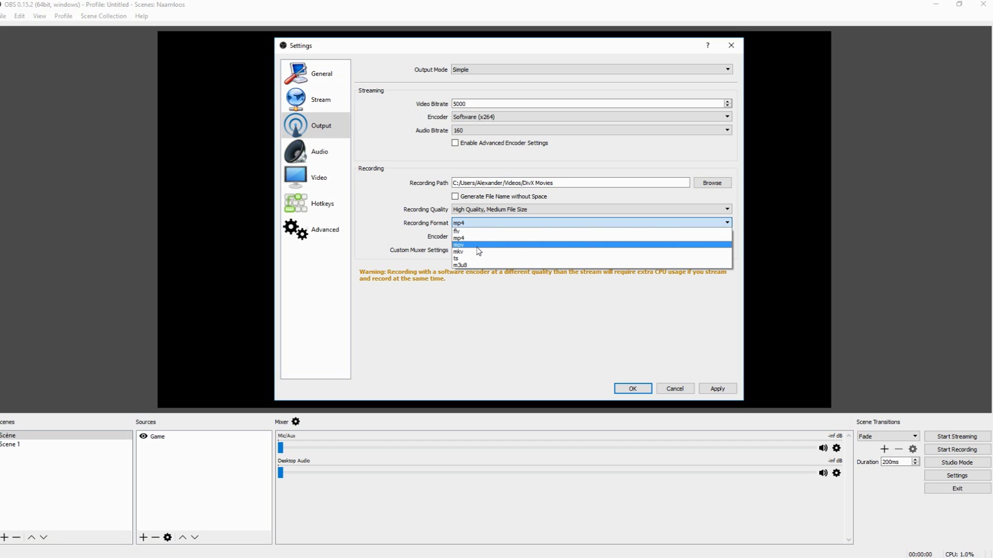
{"action": "left_click", "coordinate": [479, 238]}
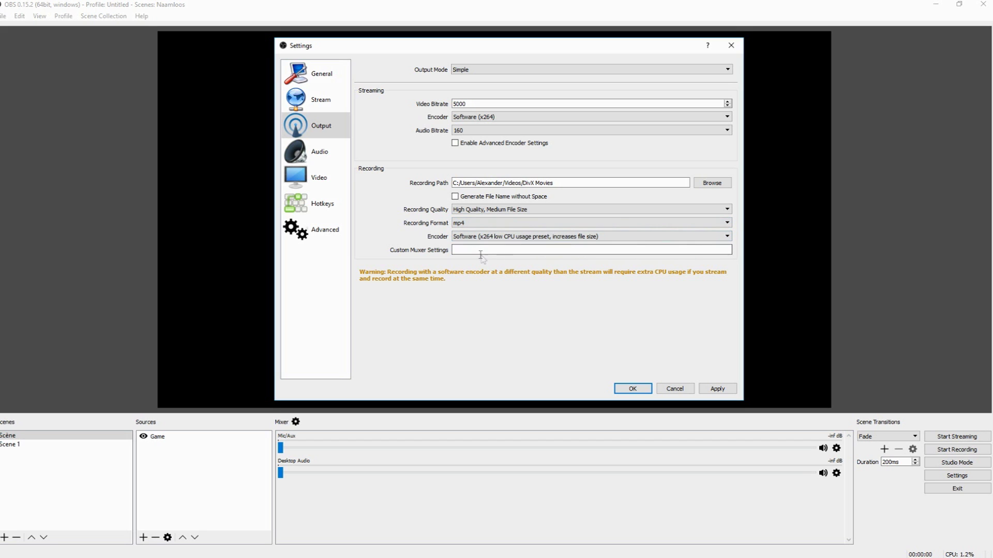
{"action": "left_click", "coordinate": [484, 236]}
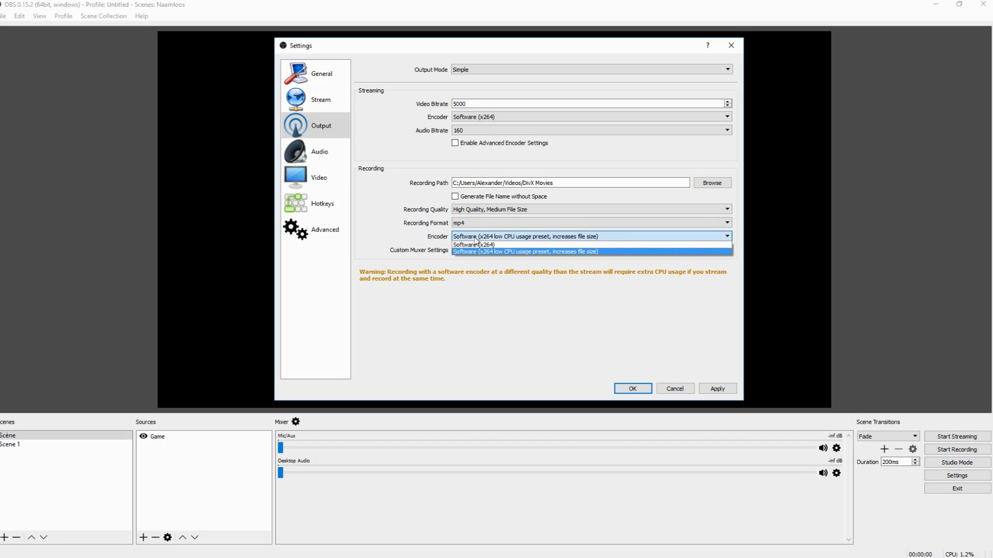
{"action": "left_click", "coordinate": [522, 252]}
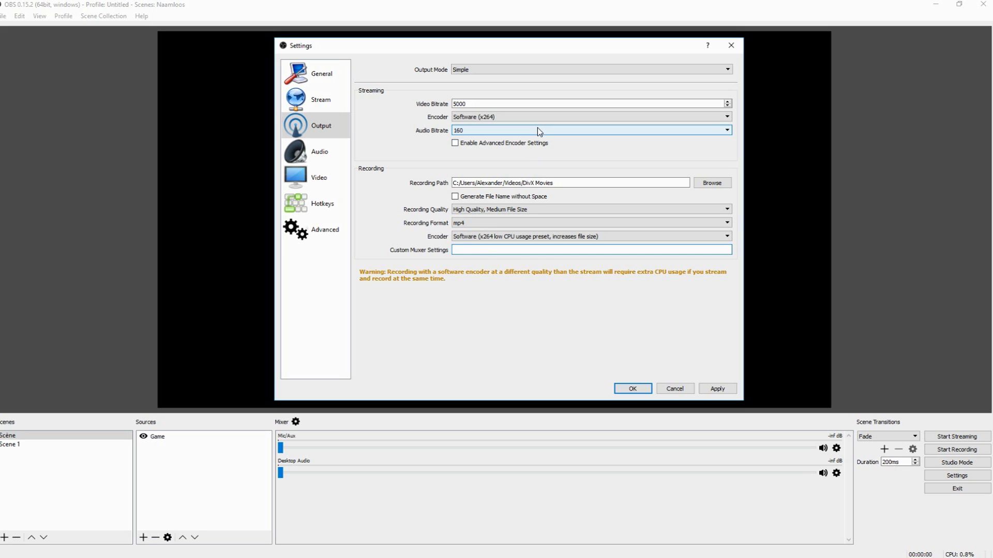
{"action": "left_click", "coordinate": [334, 103]}
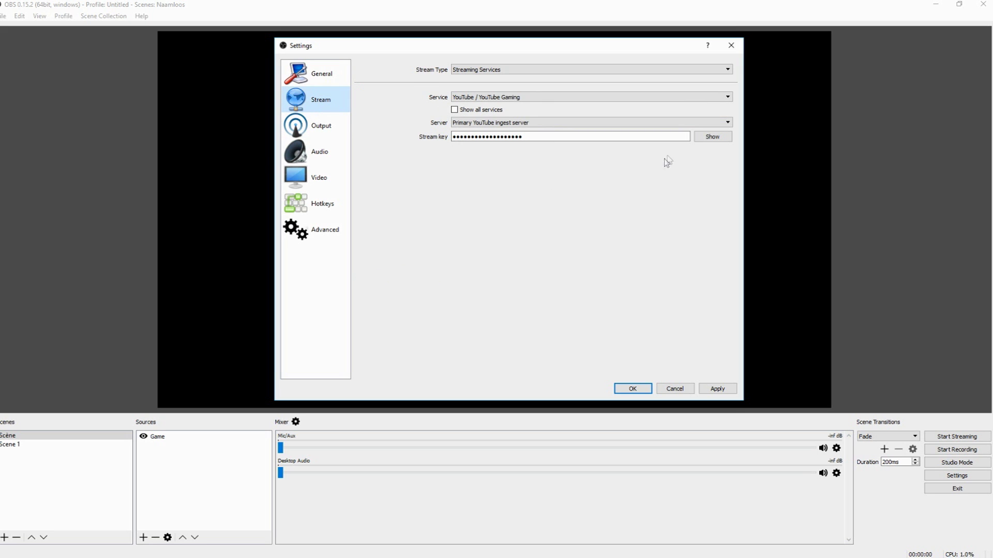
Confirm YouTube / YouTube Gaming under Streaming Services and verify the stream key is filled in
{"action": "left_click", "coordinate": [488, 98]}
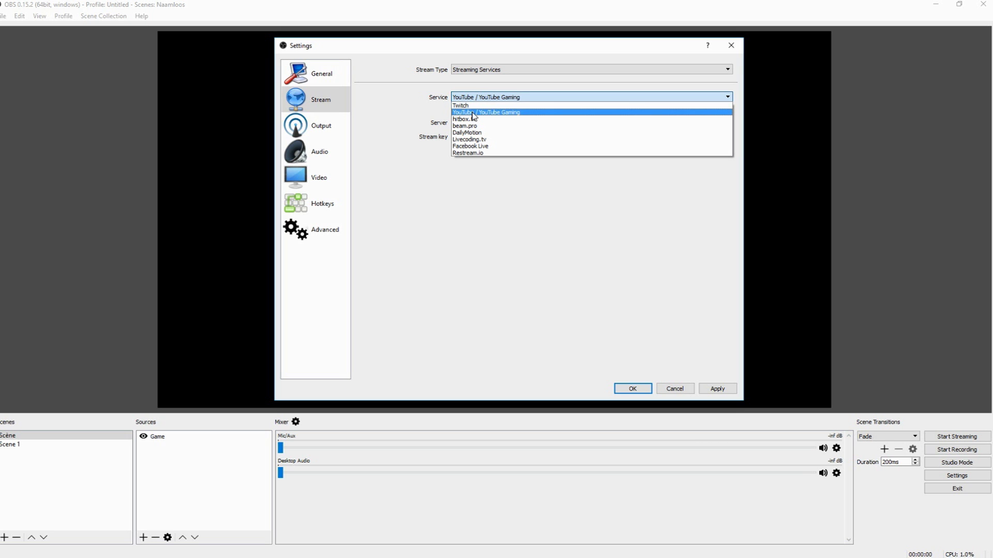
{"action": "left_click", "coordinate": [472, 113]}
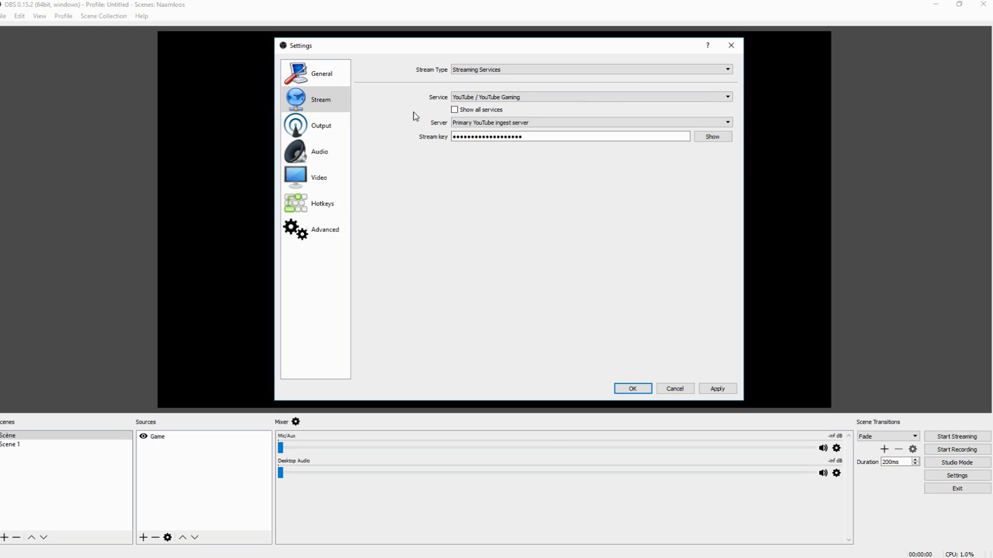
{"action": "left_click", "coordinate": [476, 70]}
{"action": "left_click", "coordinate": [476, 77]}
{"action": "left_click", "coordinate": [721, 139]}
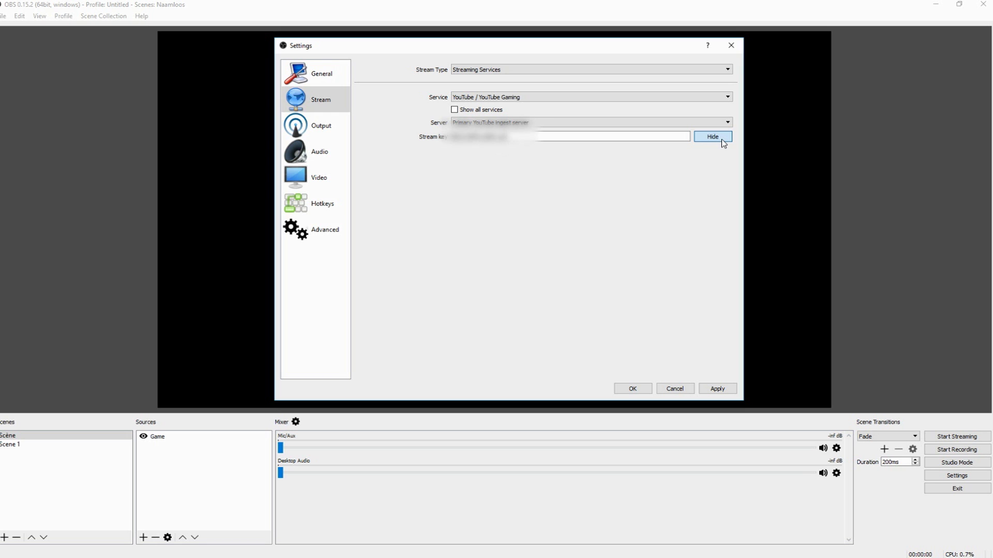
{"action": "left_click", "coordinate": [722, 138]}
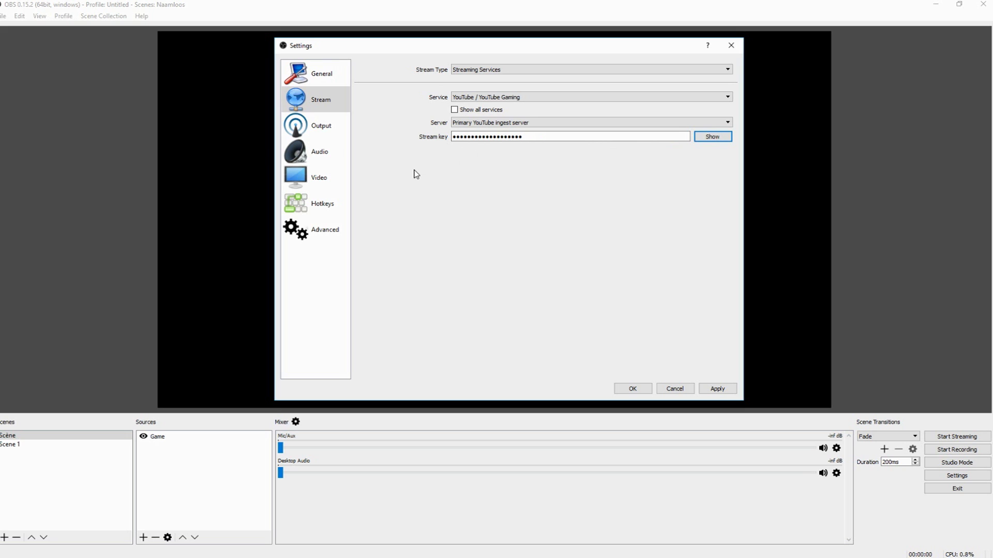
{"action": "left_click", "coordinate": [535, 137]}
{"action": "left_click", "coordinate": [331, 126]}
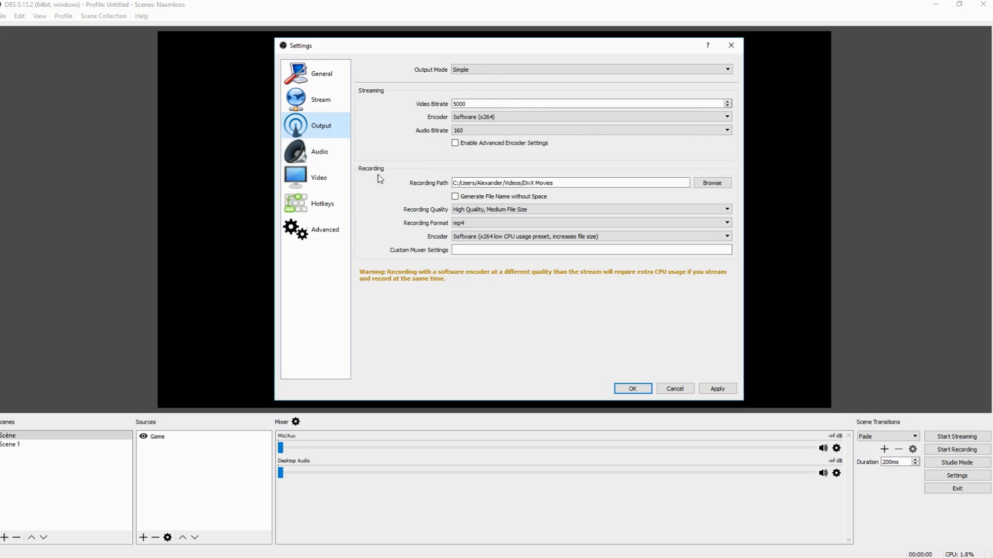
On the Video page, set the scaled output resolution to 1920x1080 with the Bicubic downscale filter
{"action": "left_click", "coordinate": [346, 158]}
{"action": "left_click", "coordinate": [323, 177]}
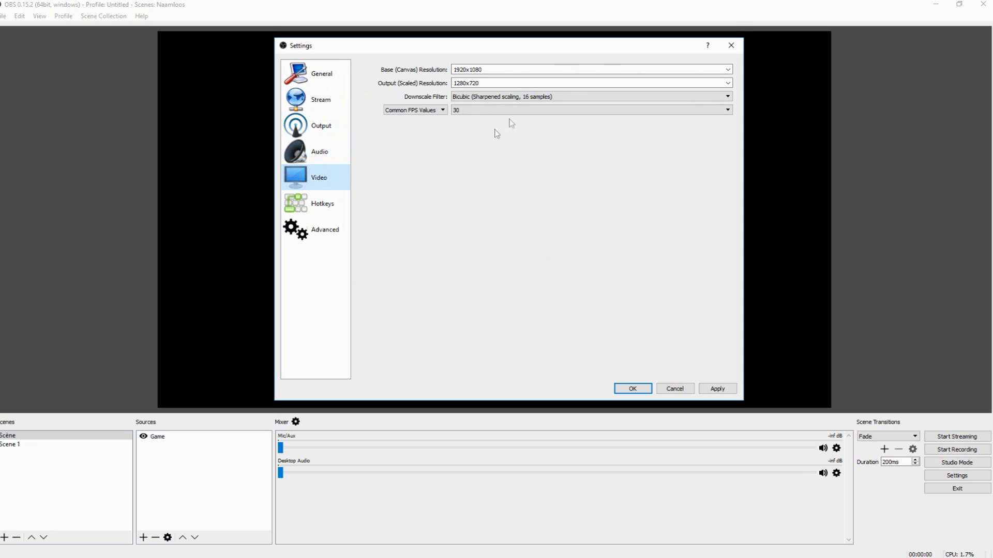
{"action": "left_click", "coordinate": [477, 69]}
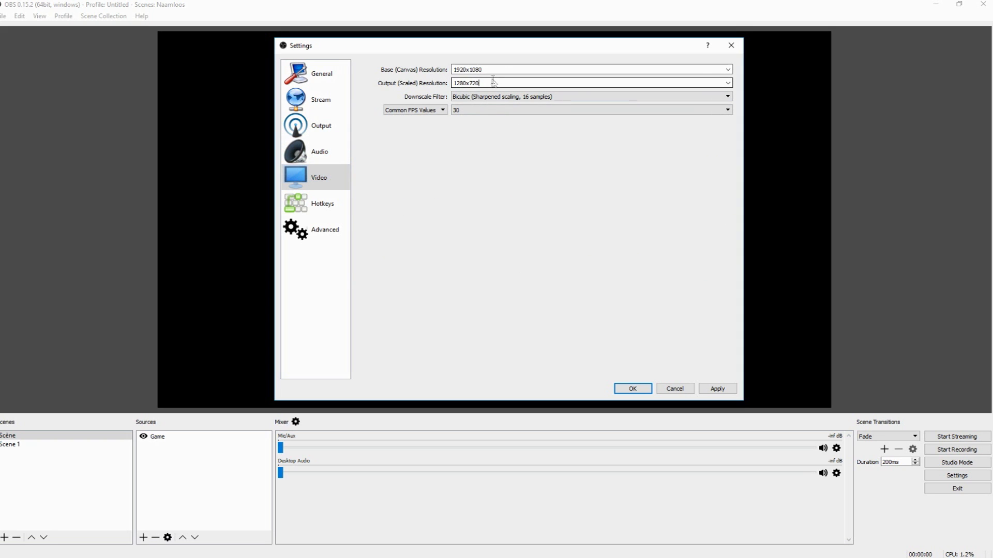
{"action": "left_click", "coordinate": [470, 83]}
{"action": "key", "text": "alt+Down"}
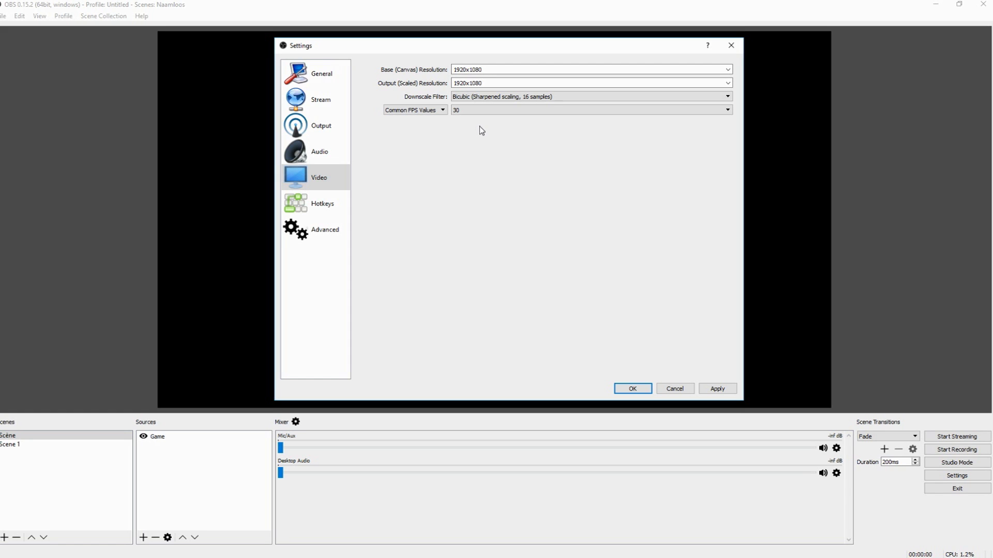
{"action": "left_click", "coordinate": [489, 96]}
{"action": "left_click", "coordinate": [482, 132]}
Try 60 and 48 under Common FPS Values, then settle back on 30 FPS
{"action": "left_click", "coordinate": [439, 111]}
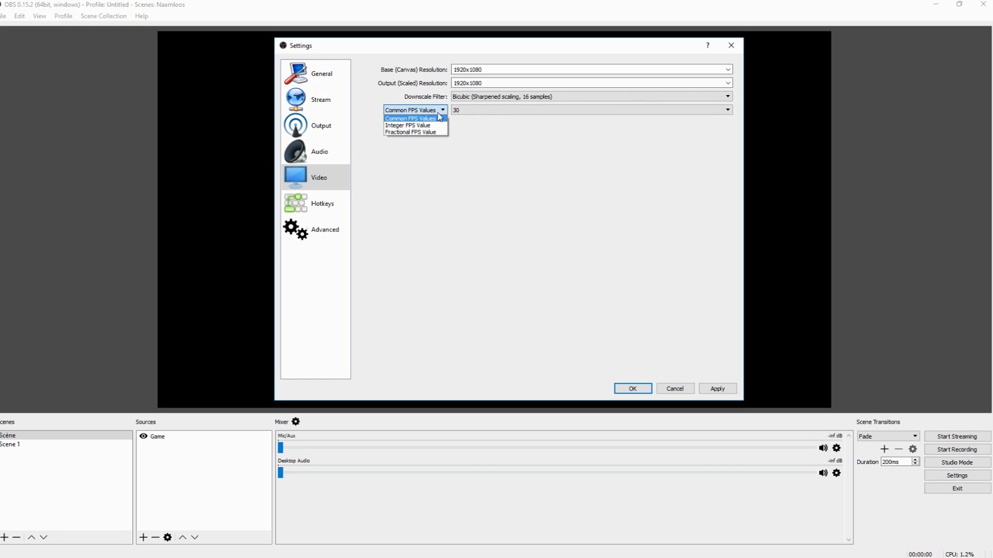
{"action": "left_click", "coordinate": [414, 114]}
{"action": "left_click", "coordinate": [467, 111]}
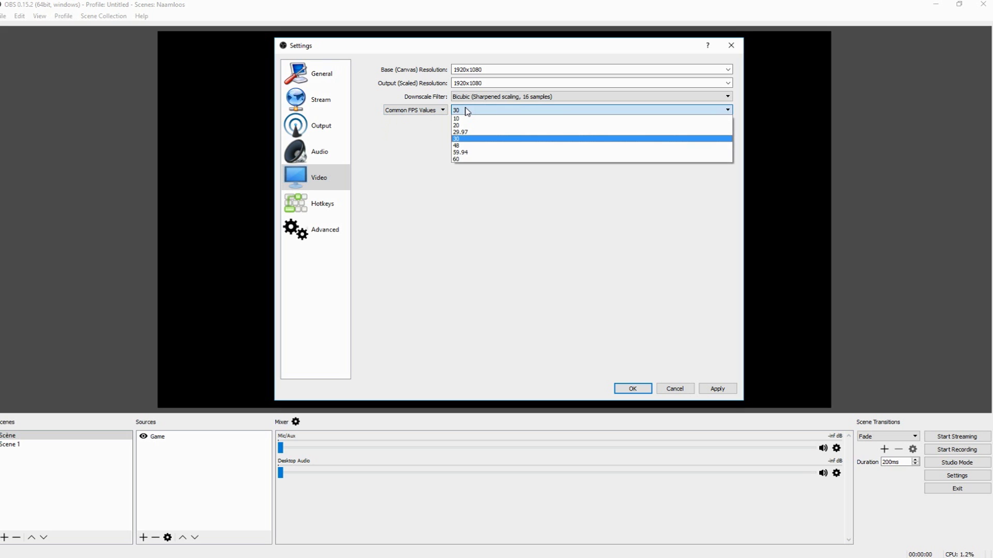
{"action": "left_click", "coordinate": [468, 159]}
{"action": "left_click", "coordinate": [473, 111]}
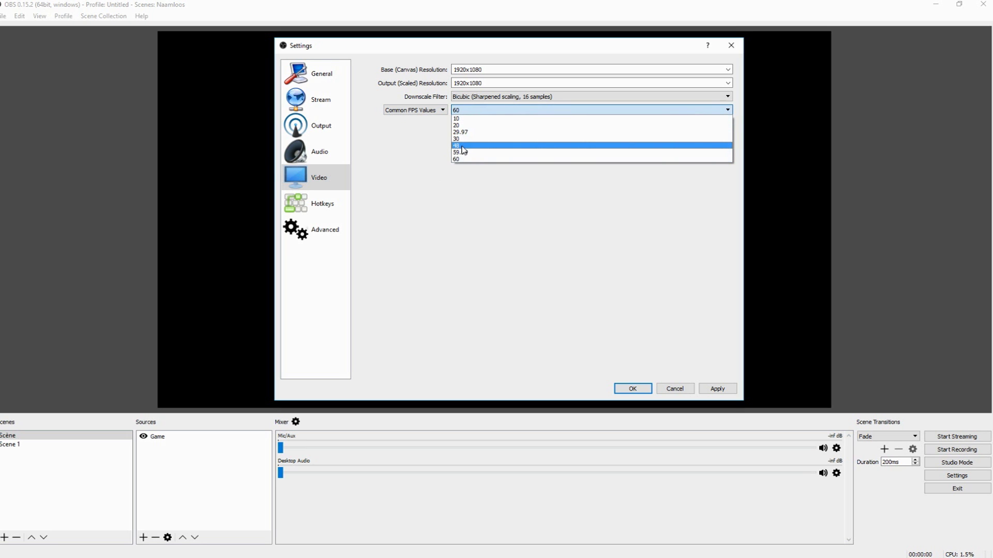
{"action": "left_click", "coordinate": [456, 145]}
{"action": "left_click", "coordinate": [457, 111]}
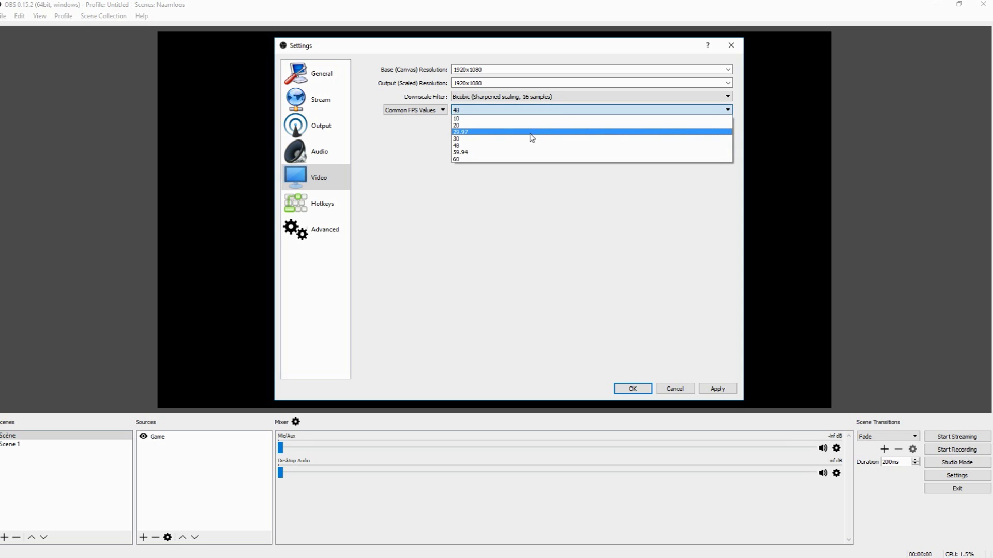
{"action": "left_click", "coordinate": [526, 138]}
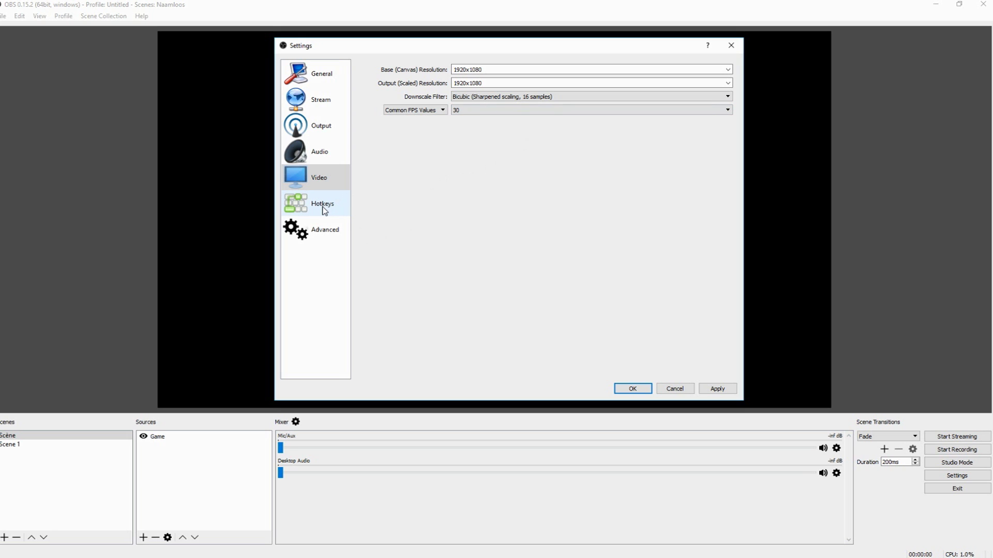
{"action": "left_click", "coordinate": [323, 209]}
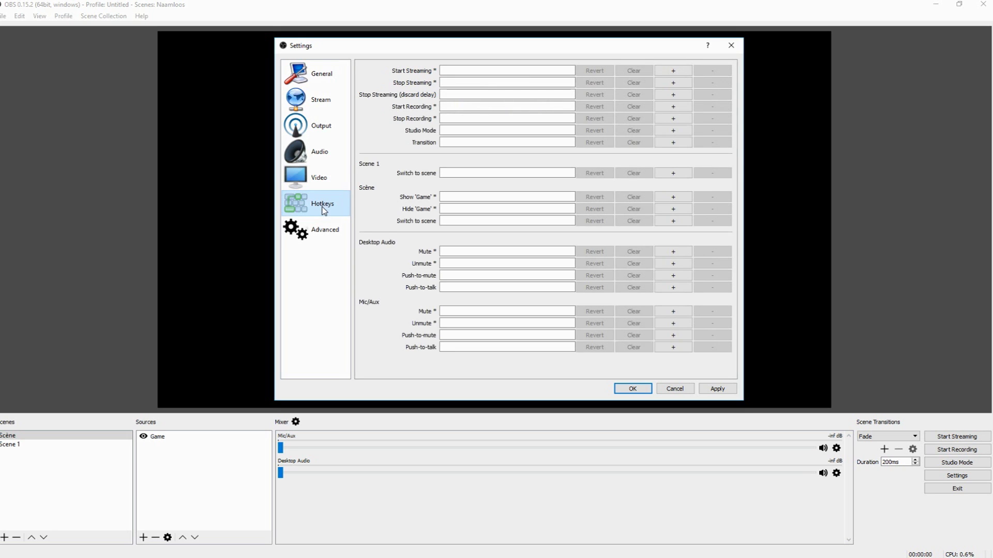
{"action": "left_click", "coordinate": [331, 232]}
{"action": "left_click", "coordinate": [325, 78]}
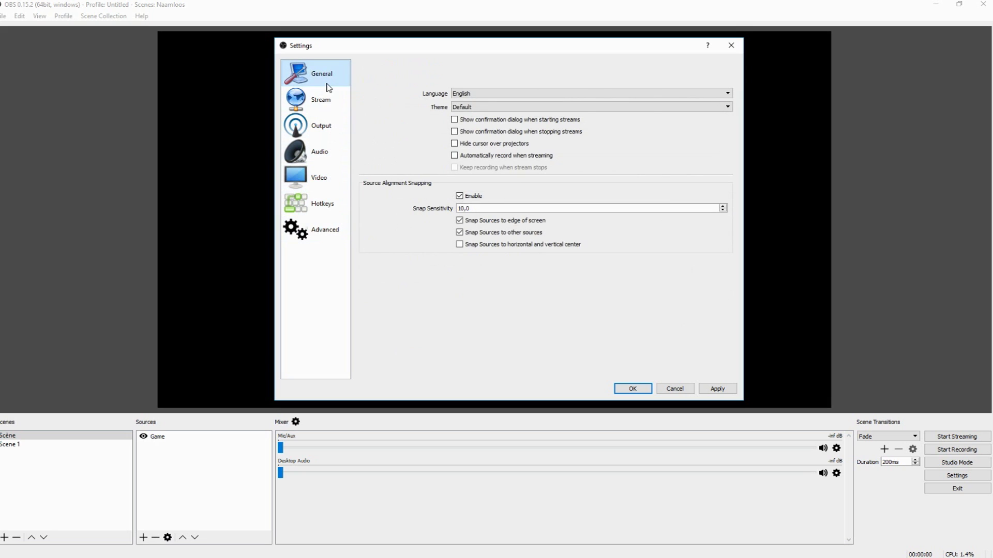
{"action": "left_click", "coordinate": [324, 105]}
{"action": "left_click", "coordinate": [341, 132]}
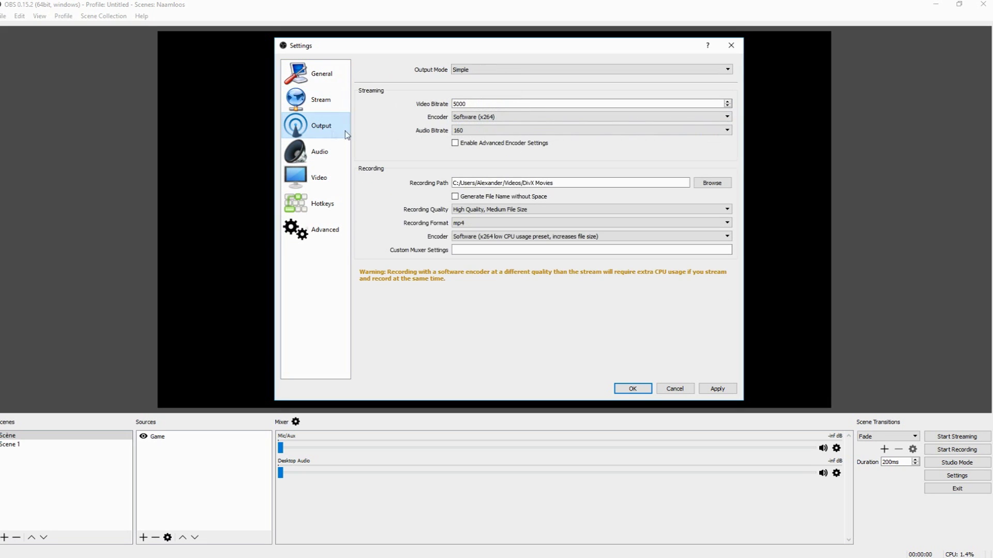
{"action": "left_click", "coordinate": [318, 157]}
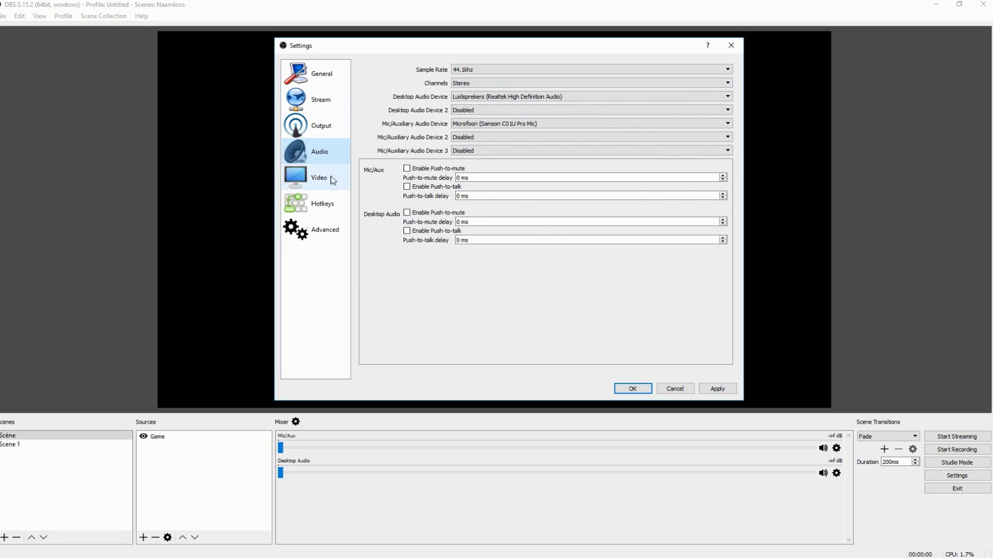
{"action": "left_click", "coordinate": [331, 178]}
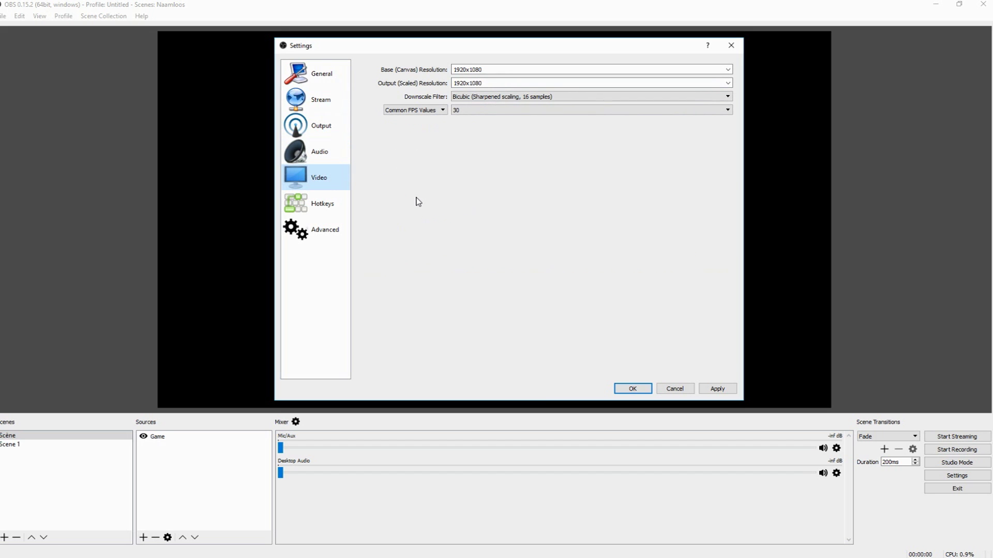